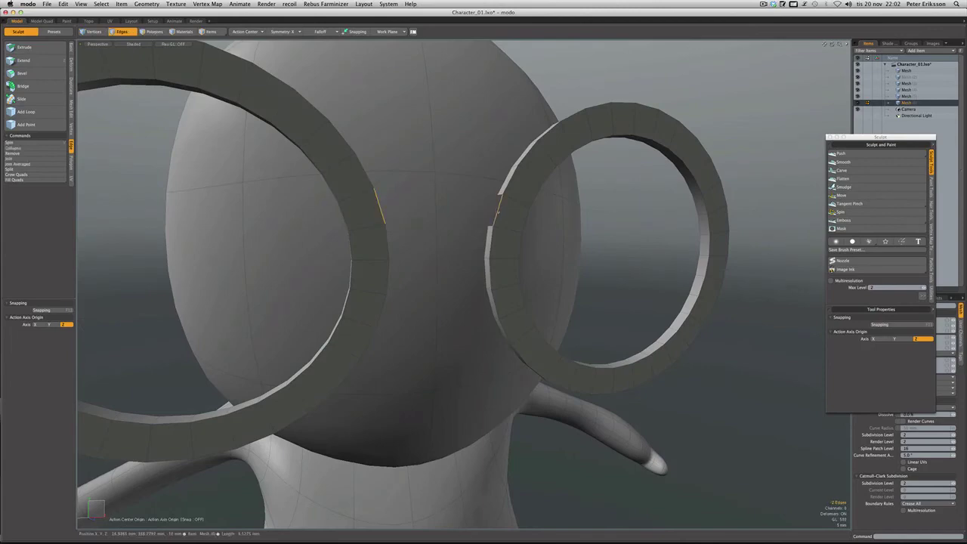
Bridge the facing edges of the two glasses rings in Curve mode to form the nose bridge
click(10, 89)
click(484, 226)
scroll(483, 226, down, 5)
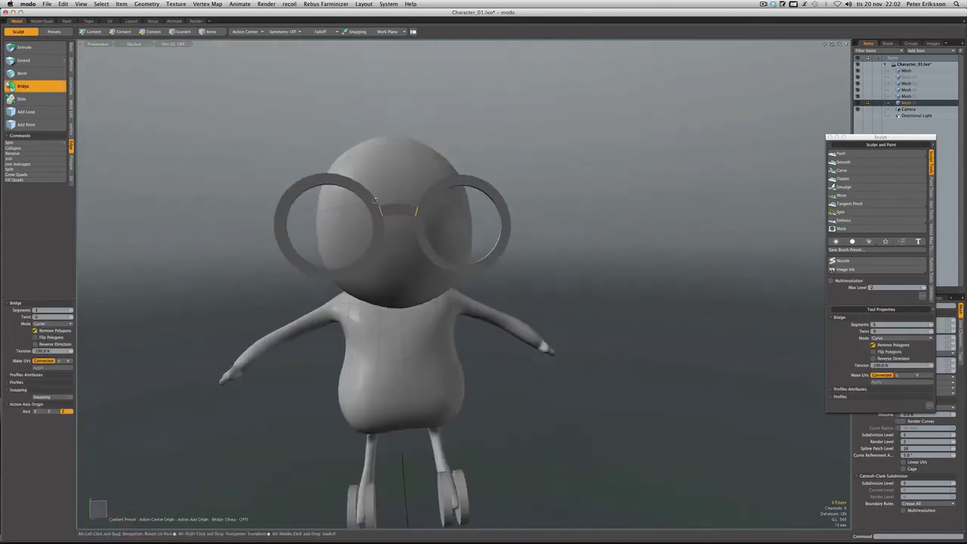
alt+drag(483, 227, 661, 241)
key(5)
key(Home)
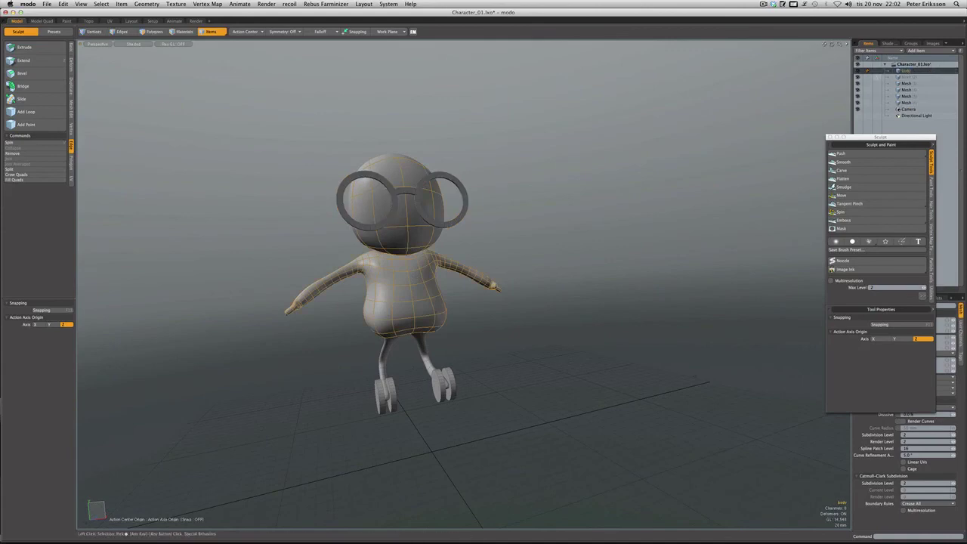
Combine the leg and wheel geometry into the mesh below body and delete the three emptied mesh items
click(906, 83)
key(3)
click(908, 94)
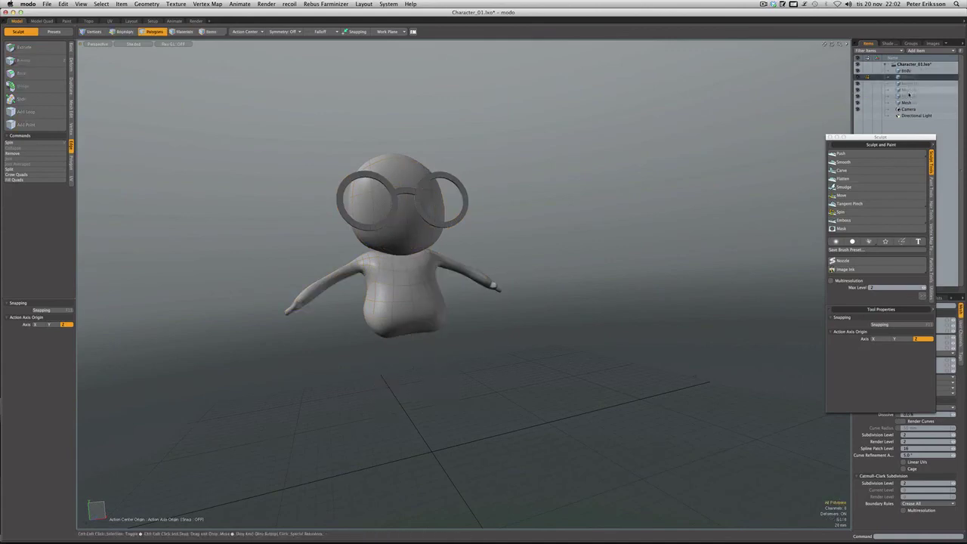
key(u)
shift+click(913, 89)
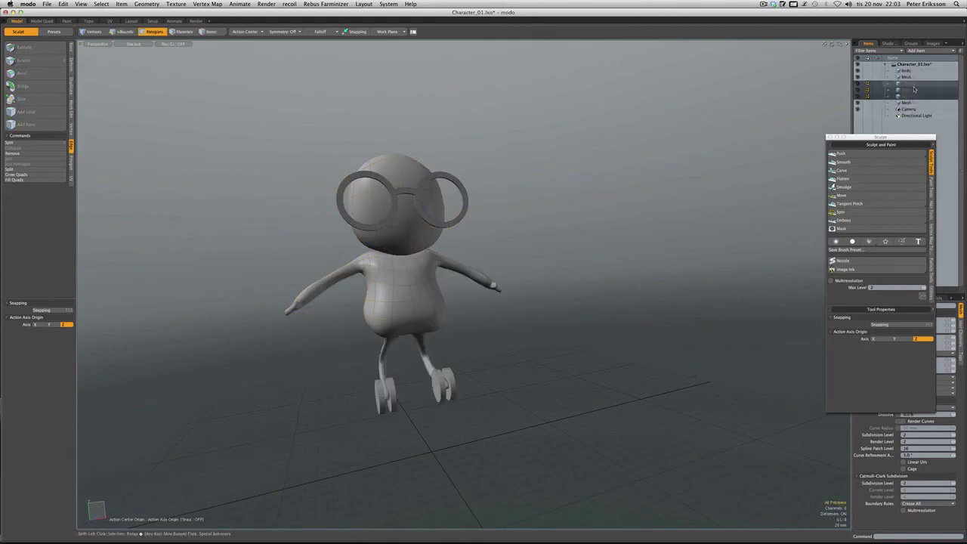
right_click(882, 75)
click(903, 234)
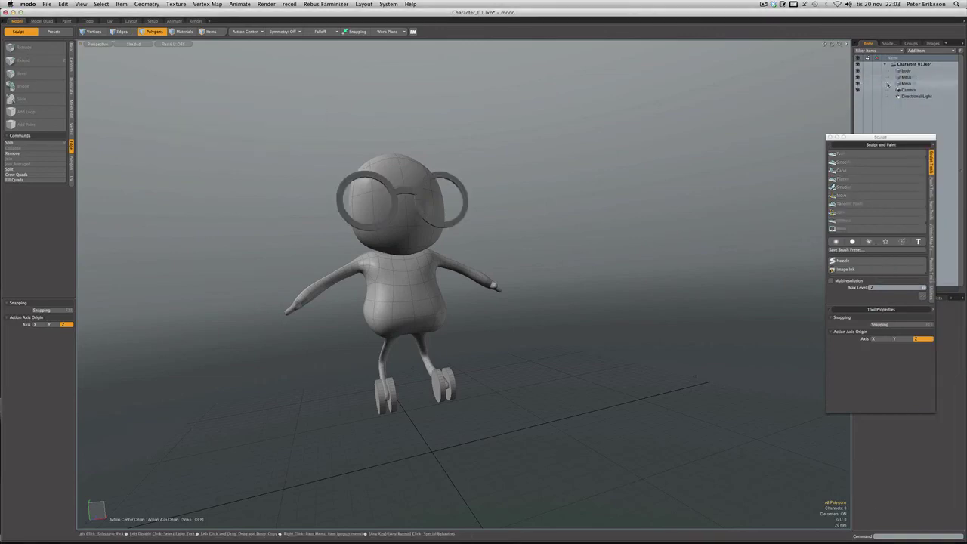
Rename the glasses mesh as glasses and the combined leg mesh as legs
click(888, 84)
double_click(906, 77)
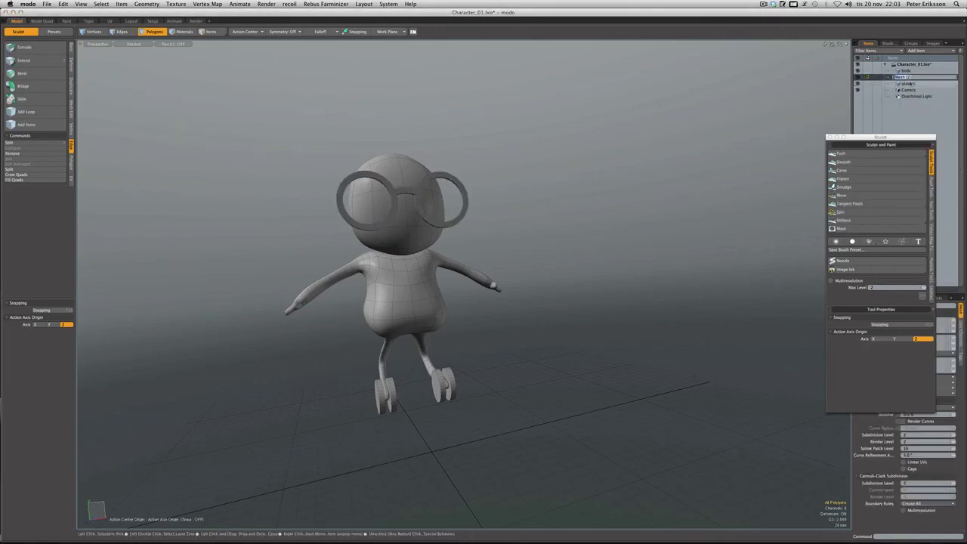
click(906, 71)
click(840, 195)
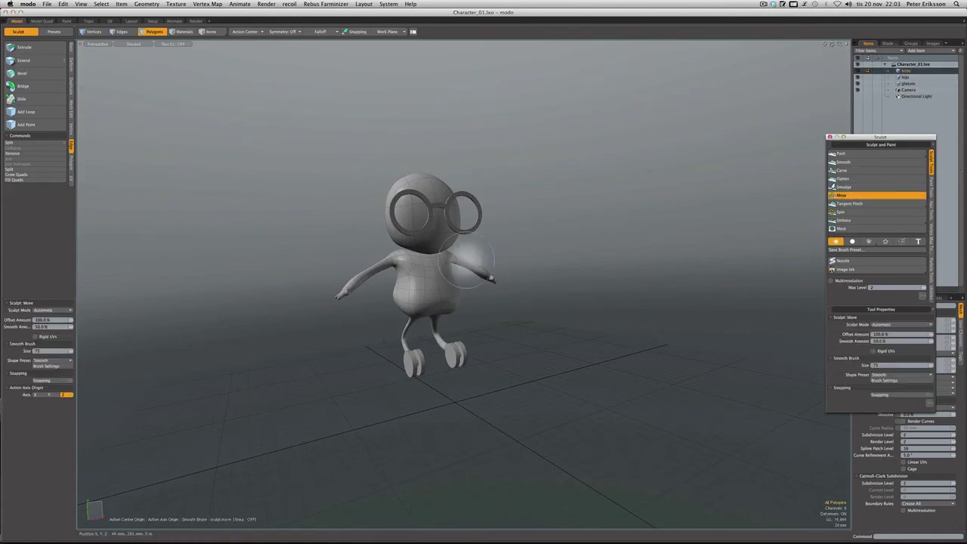
alt+drag(496, 277, 449, 272)
key(ctrl+z)
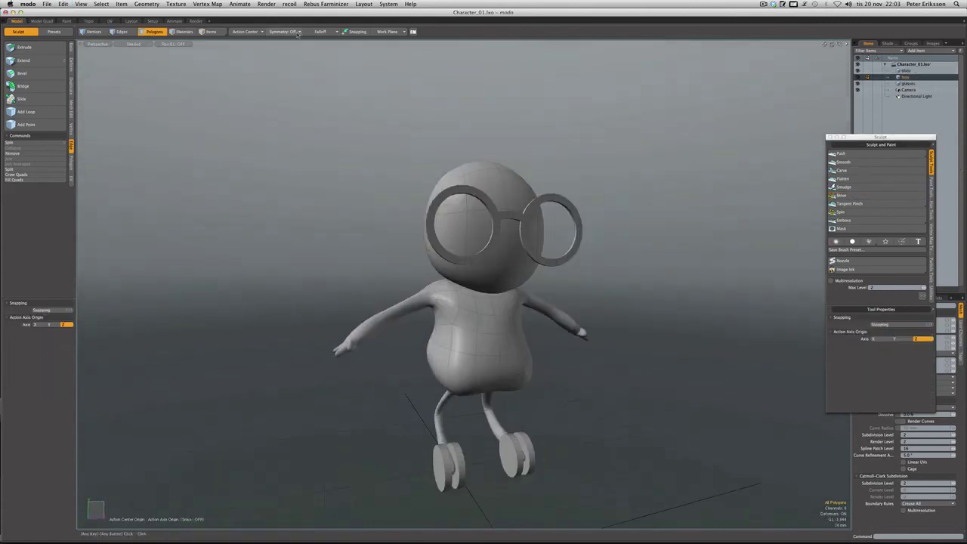
Reshape the torso into a rounded pear form and bend the legs with the sculpt Move brush, using symmetry
click(841, 195)
mouse_move(498, 302)
alt+mouse_down()
mouse_move(462, 298)
mouse_move(632, 324)
mouse_move(511, 324)
mouse_move(393, 375)
mouse_move(501, 307)
mouse_move(528, 309)
mouse_move(525, 261)
mouse_move(508, 279)
mouse_move(524, 344)
mouse_move(528, 285)
mouse_move(441, 289)
mouse_move(451, 277)
mouse_move(465, 295)
mouse_move(429, 329)
mouse_move(455, 249)
alt+mouse_up()
mouse_move(545, 275)
alt+mouse_down()
mouse_move(408, 285)
mouse_move(439, 222)
mouse_move(432, 216)
mouse_move(507, 212)
mouse_move(534, 198)
alt+mouse_up()
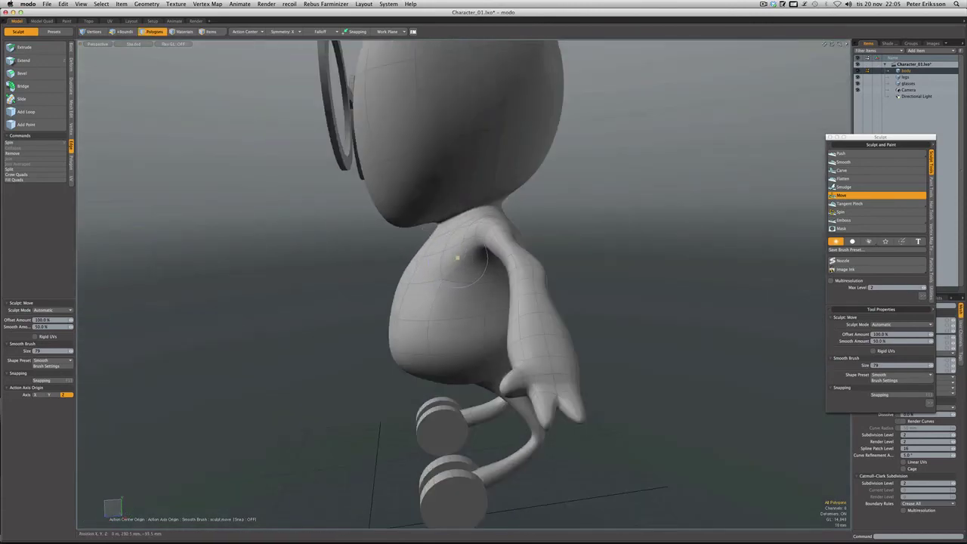
mouse_move(457, 259)
alt+mouse_down()
mouse_move(375, 218)
mouse_move(340, 227)
mouse_move(355, 206)
mouse_move(487, 231)
alt+mouse_up()
scroll(411, 223, up, 3)
Refine the shape of both arms symmetrically with the sculpt Move brush
key(2)
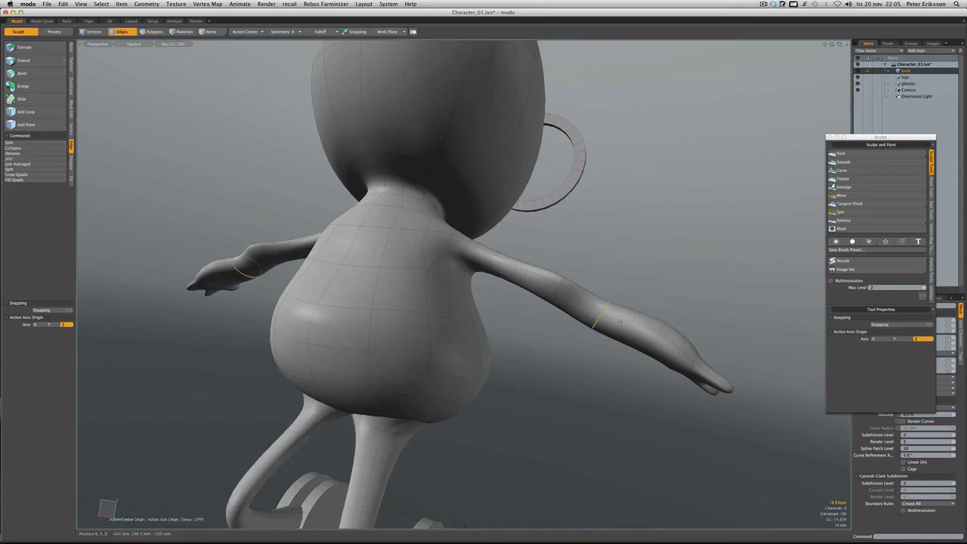
alt+drag(620, 323, 423, 302)
click(840, 195)
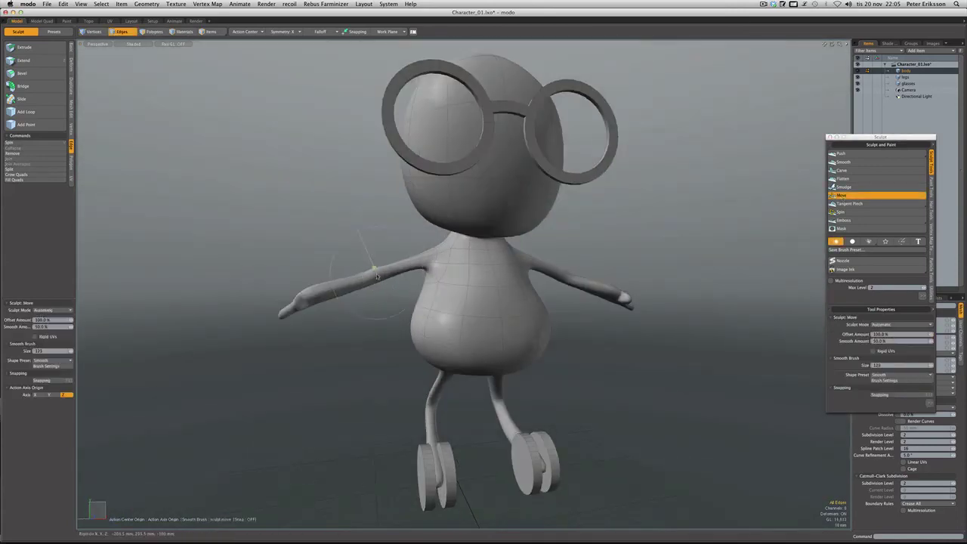
mouse_move(586, 285)
alt+mouse_down()
mouse_move(509, 226)
mouse_move(211, 284)
mouse_move(456, 260)
mouse_move(532, 223)
mouse_move(500, 185)
mouse_move(440, 291)
mouse_move(429, 216)
mouse_move(420, 299)
mouse_move(436, 328)
mouse_move(528, 295)
mouse_move(771, 259)
mouse_move(616, 324)
mouse_move(589, 215)
mouse_move(528, 208)
mouse_move(430, 298)
alt+mouse_up()
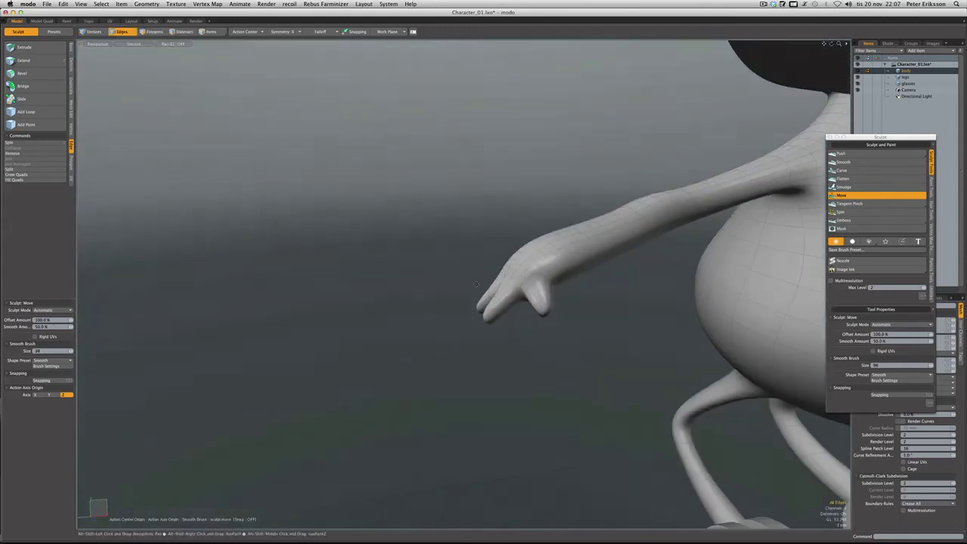
Shape the hands, thumbs and fingers on the body mesh with the sculpt Move brush
alt+drag(483, 272, 513, 272)
alt+drag(426, 265, 257, 249)
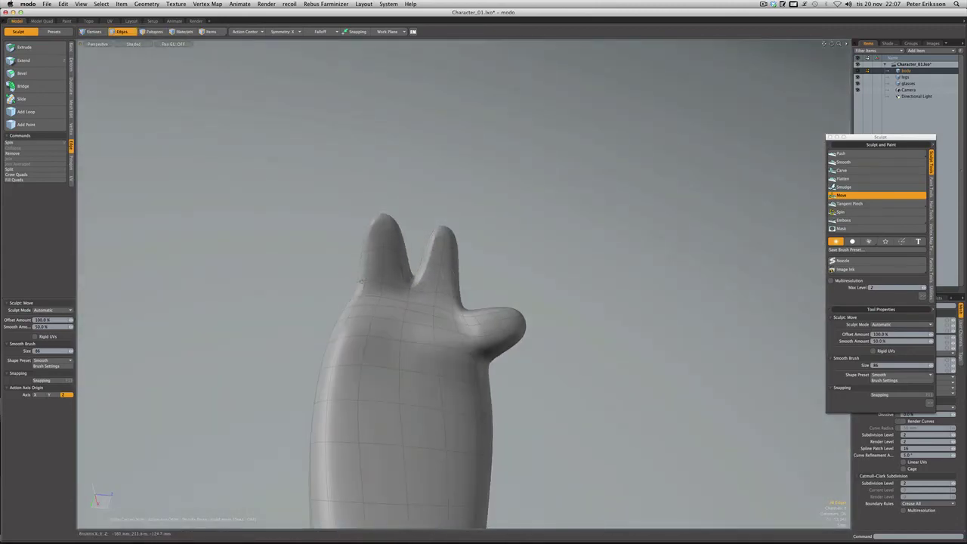
alt+drag(360, 281, 441, 243)
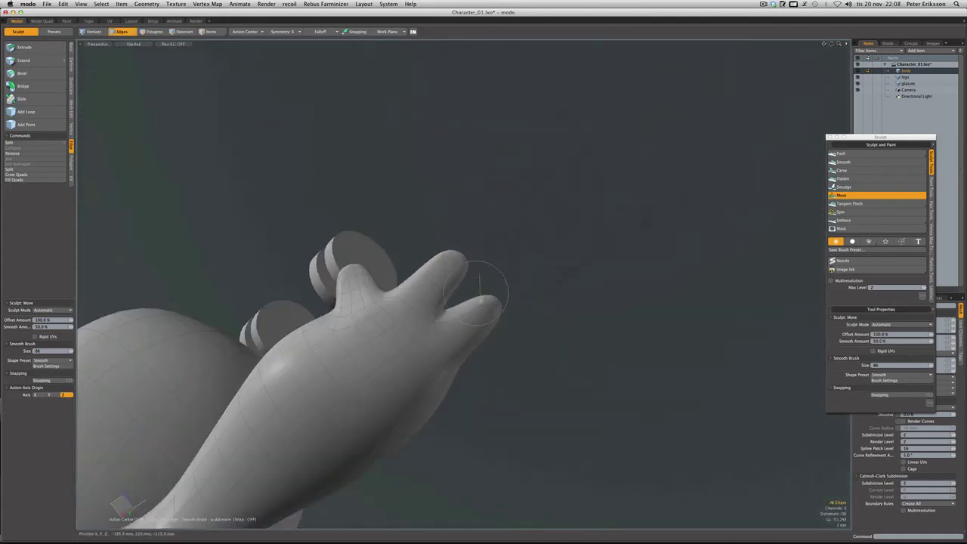
alt+drag(476, 293, 479, 321)
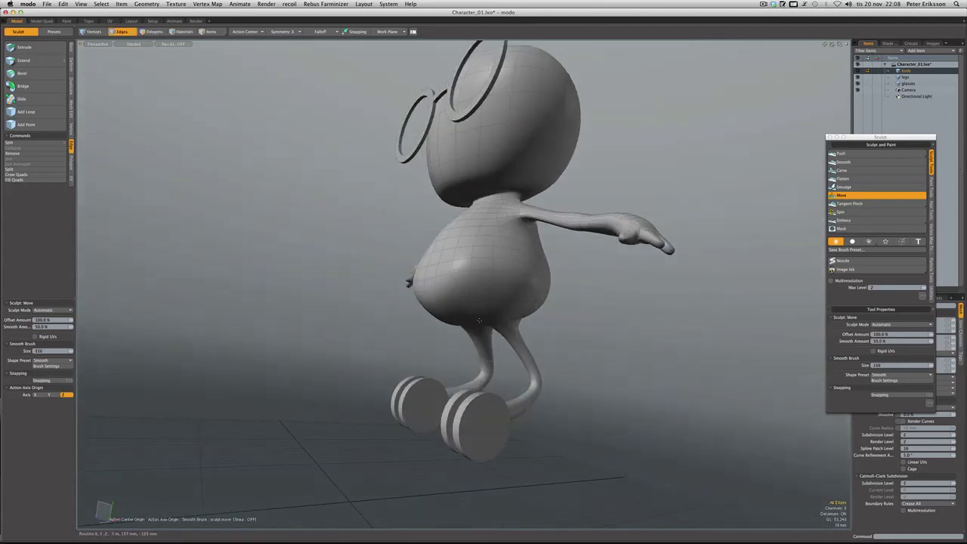
mouse_move(407, 282)
alt+mouse_down()
mouse_move(472, 249)
mouse_move(423, 237)
alt+mouse_up()
Switch to the Paint layout and enable Multiresolution sculpting for the body mesh
click(66, 20)
mouse_move(476, 264)
alt+mouse_down()
mouse_move(503, 269)
mouse_move(468, 266)
alt+mouse_up()
click(6, 171)
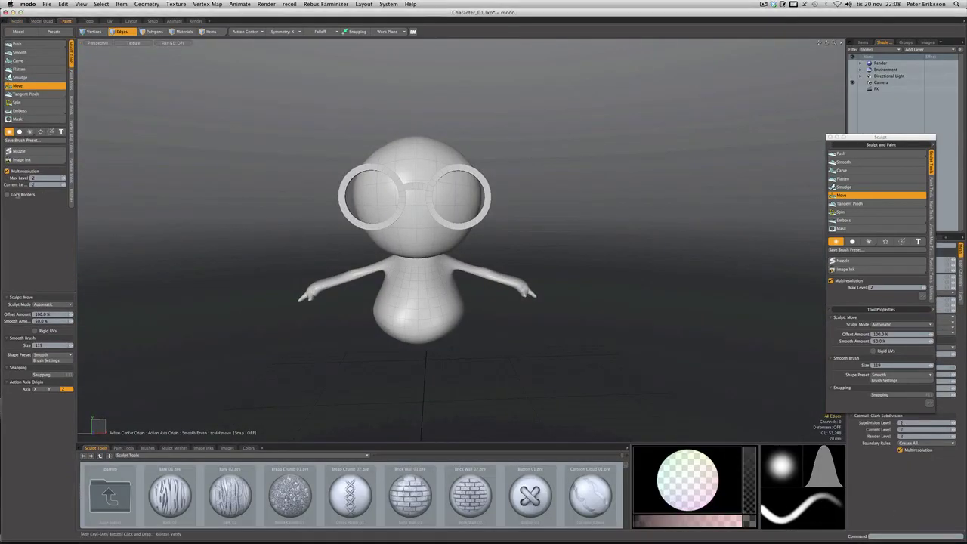
Sculpt shallow eye areas behind the glasses with the Push brush at multiresolution level 3
click(841, 153)
scroll(438, 188, up, 5)
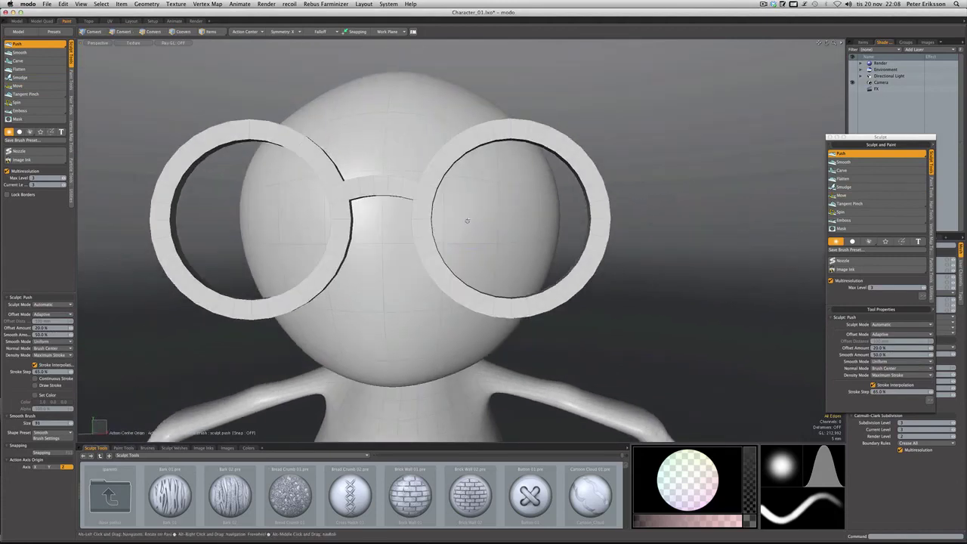
alt+drag(472, 180, 499, 216)
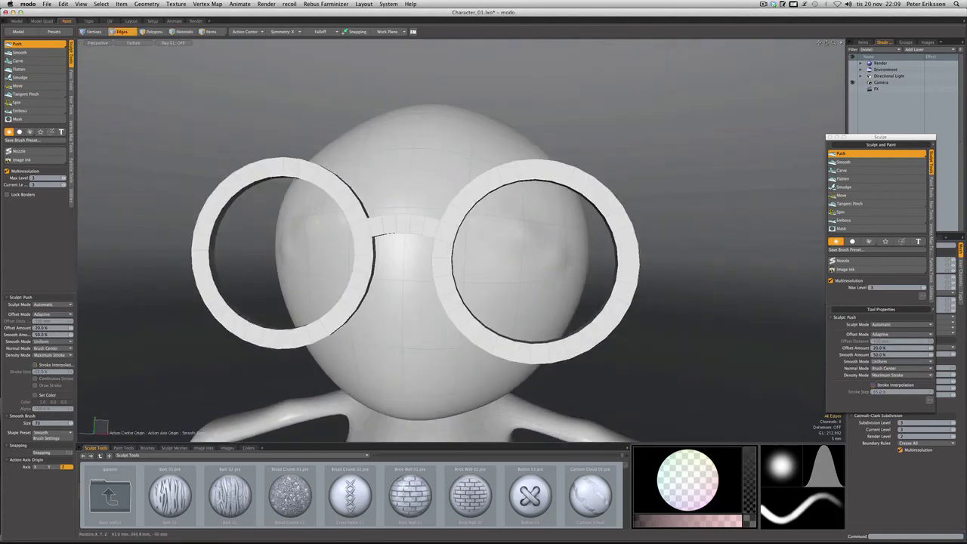
scroll(503, 224, down, 4)
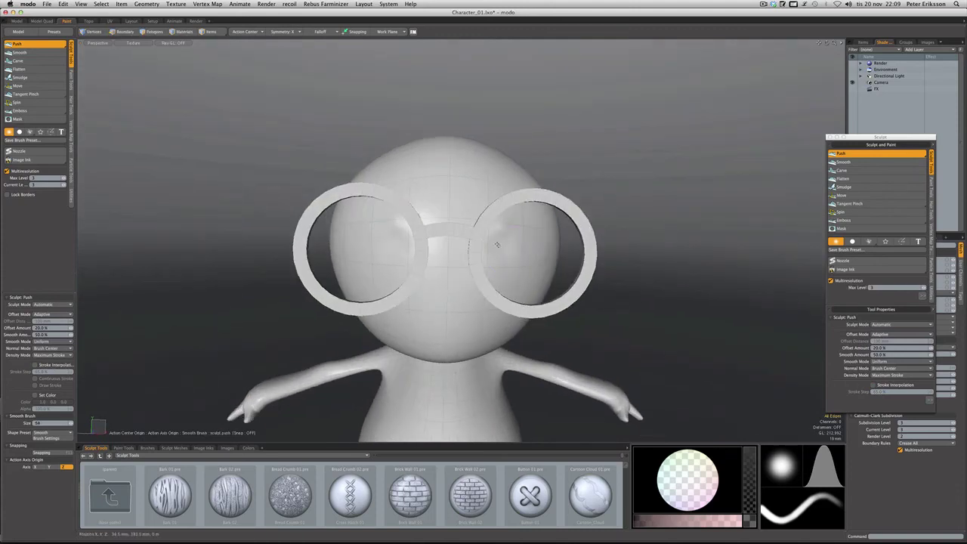
alt+drag(524, 243, 392, 231)
key(2)
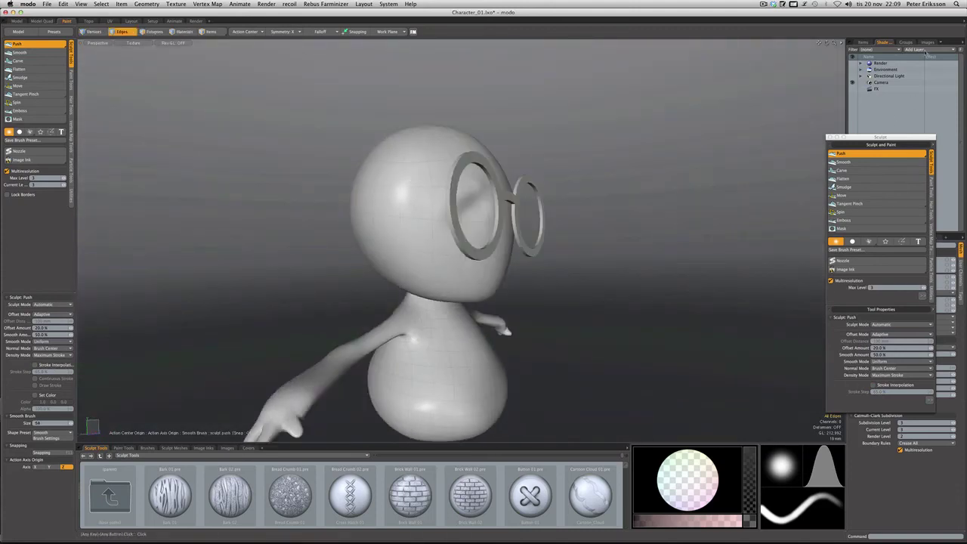
Add a Matcap Shader layer to the render with the RedWax image
click(914, 49)
click(876, 107)
click(770, 3)
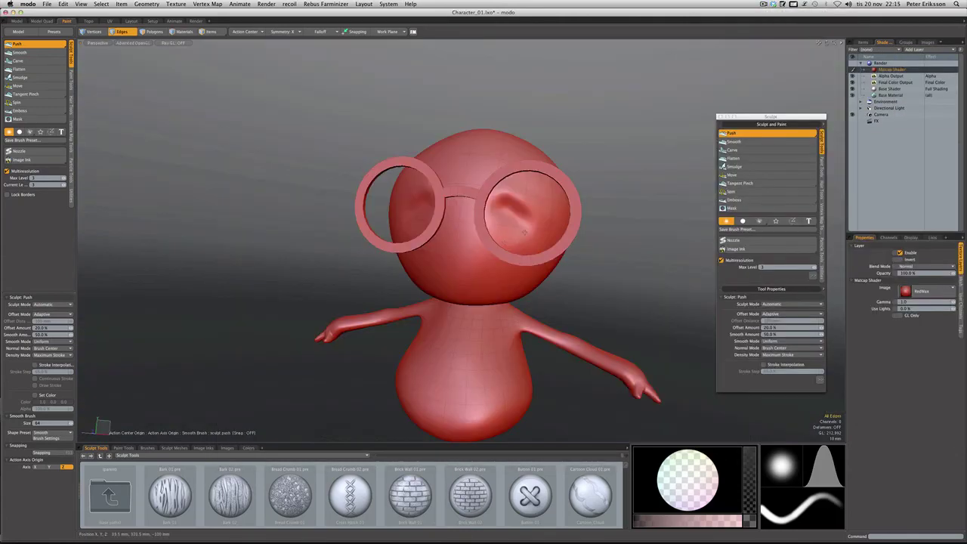
Deepen the eye sockets and build up the eyelids behind the glasses with the Push brush
mouse_move(524, 231)
alt+mouse_down()
mouse_move(483, 227)
mouse_move(573, 219)
mouse_move(529, 226)
alt+mouse_up()
scroll(600, 210, up, 4)
scroll(600, 210, down, 3)
scroll(528, 227, up, 3)
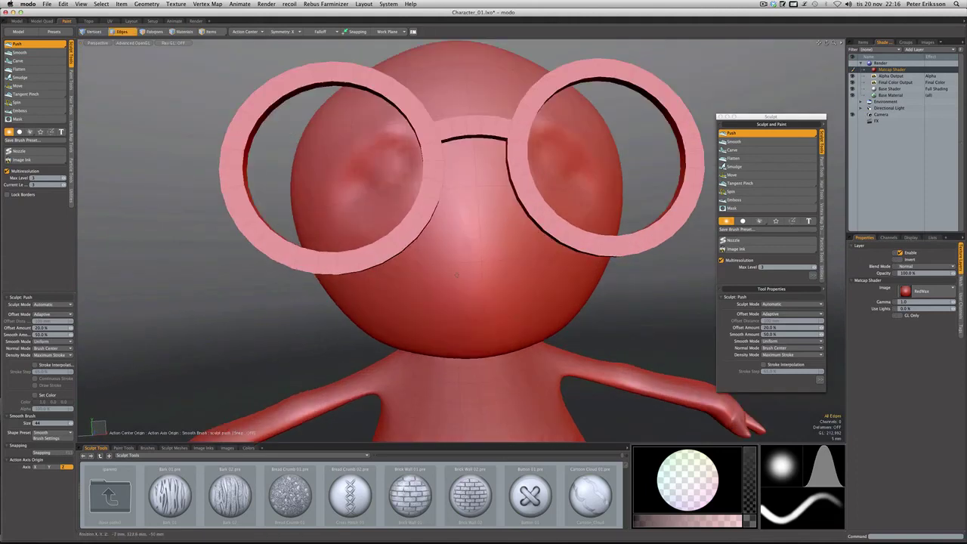
Sculpt a wide smiling mouth with lips on the lower face using the Push brush
mouse_move(438, 266)
mouse_down()
mouse_move(484, 276)
mouse_move(462, 279)
mouse_move(438, 302)
mouse_move(469, 294)
mouse_up()
mouse_move(468, 294)
alt+mouse_down()
mouse_move(483, 287)
mouse_move(434, 262)
mouse_move(503, 281)
mouse_move(484, 250)
mouse_move(513, 227)
mouse_move(491, 302)
mouse_move(526, 274)
mouse_move(472, 221)
alt+mouse_up()
key(2)
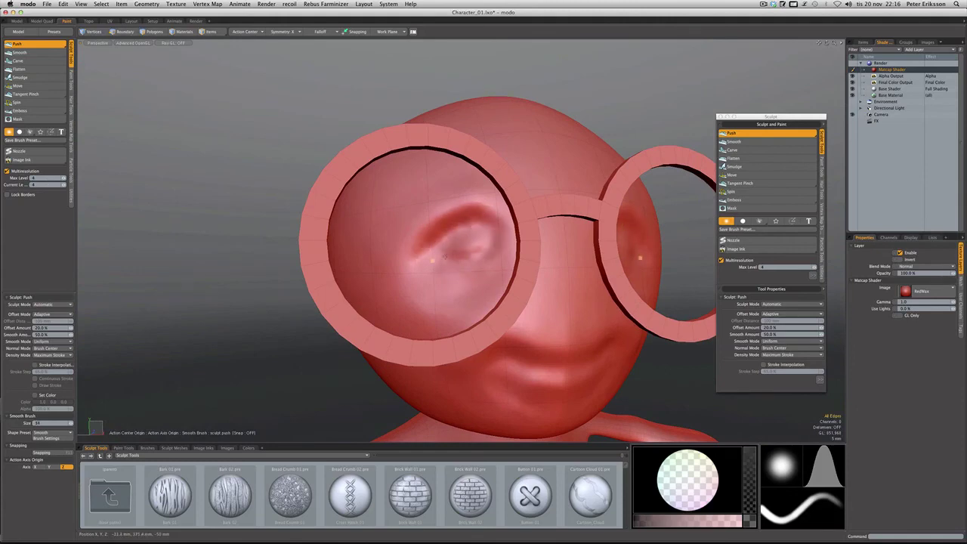
Sculpt finer creases around the eyes and refine the face with the Push brush at multiresolution level 4
alt+drag(447, 266, 448, 223)
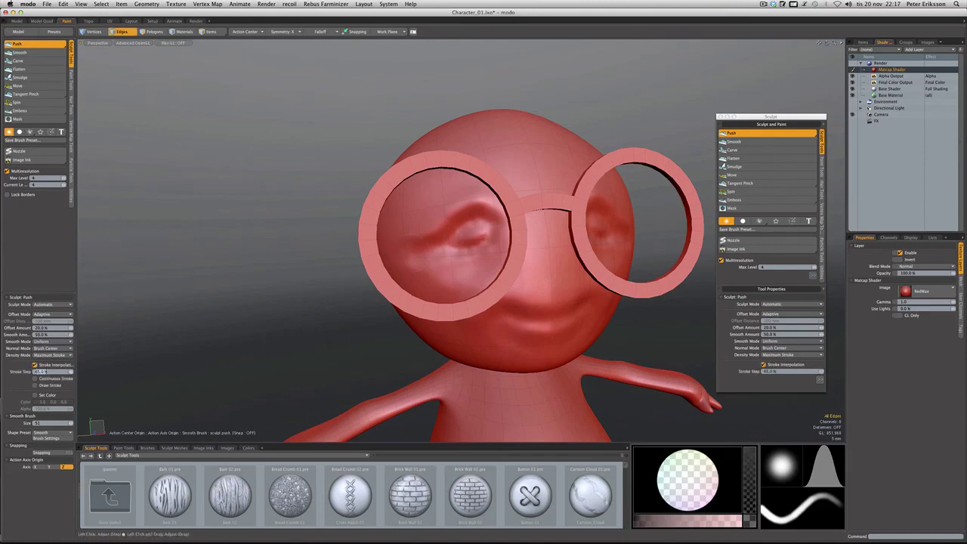
alt+drag(451, 249, 560, 279)
alt+drag(475, 273, 472, 296)
alt+drag(474, 251, 586, 236)
Turn off the wireframe overlay in the viewport display options
key(o)
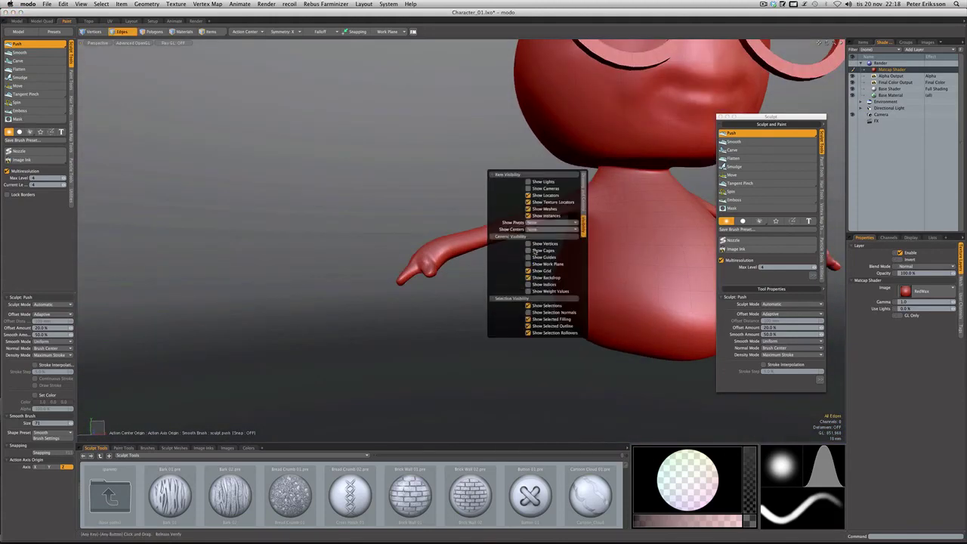
click(582, 193)
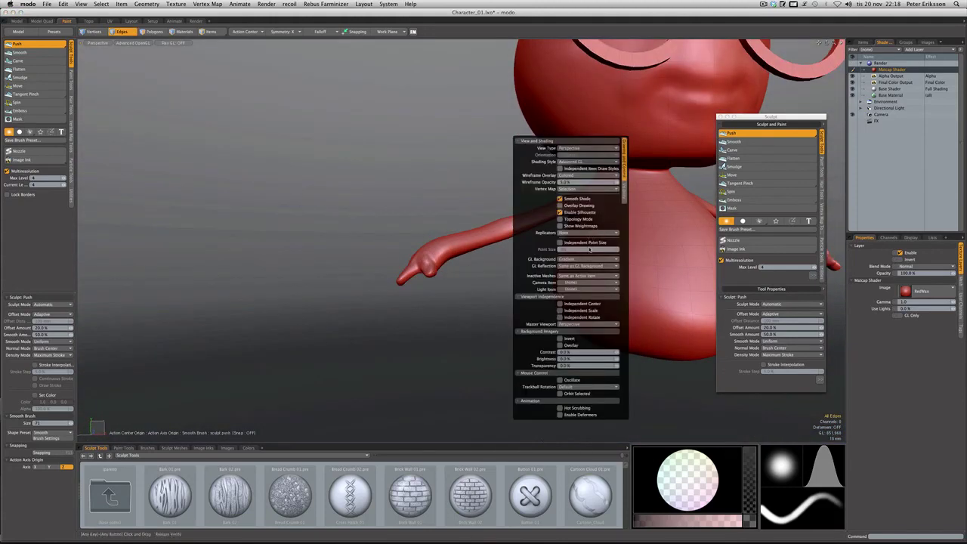
click(593, 164)
Sculpt shoulder bulges and armpit creases where the arms meet the torso with the Push brush
alt+drag(528, 250, 551, 289)
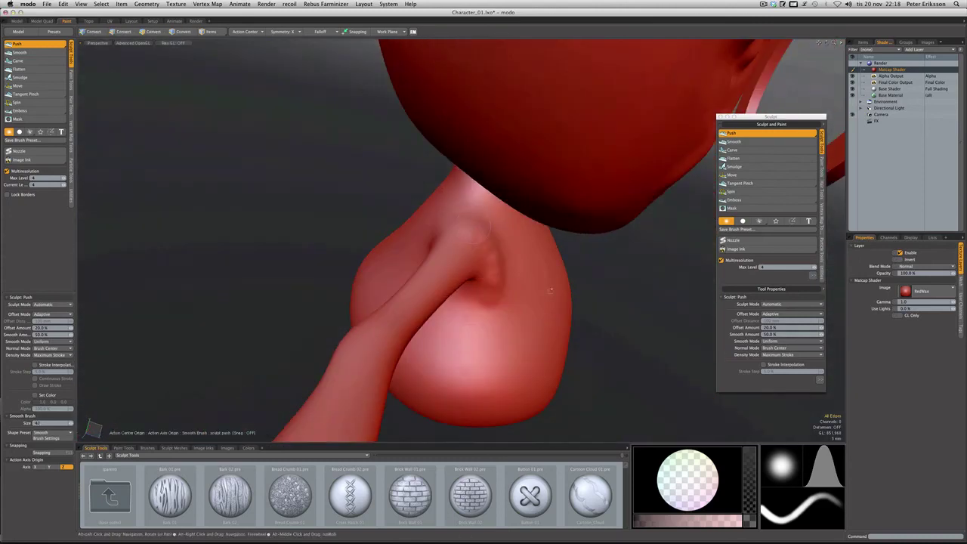
alt+drag(519, 199, 492, 249)
alt+drag(490, 285, 446, 238)
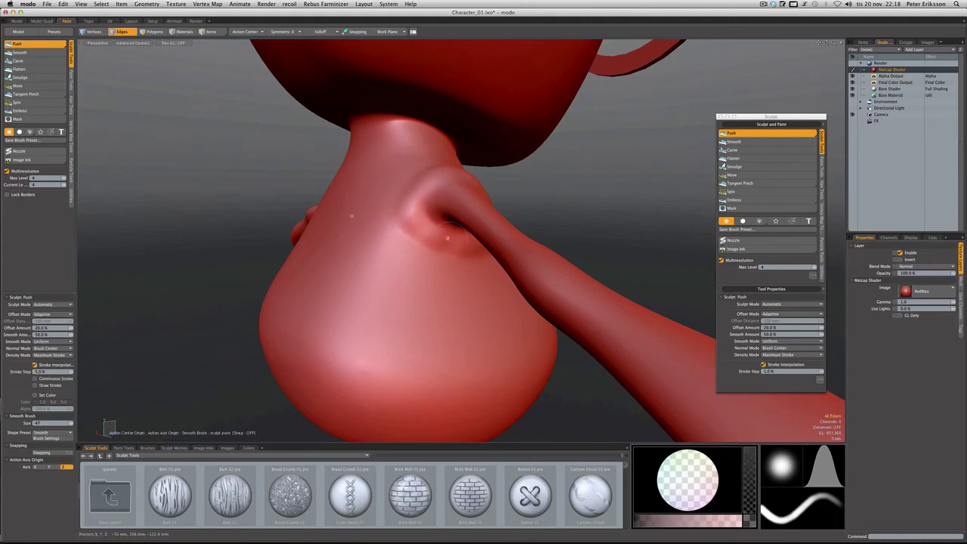
alt+drag(389, 218, 466, 228)
Sculpt folds and volume across the back of the torso with the Push tool and a hard brush
key(2)
alt+drag(379, 202, 469, 243)
alt+drag(455, 284, 574, 298)
alt+drag(392, 257, 434, 267)
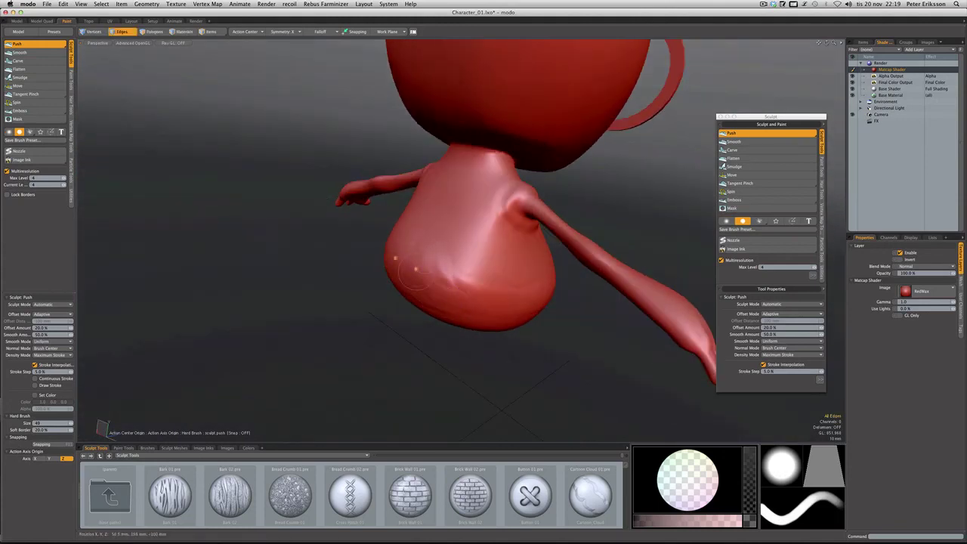
alt+drag(449, 301, 505, 297)
alt+drag(421, 296, 414, 271)
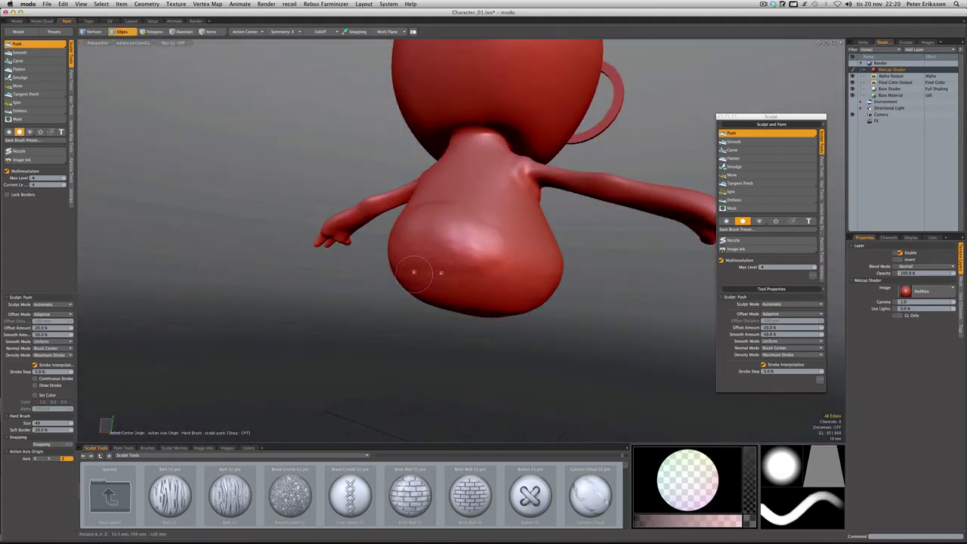
Sculpt soft creases across the belly and sides of the torso with the hard Push brush
mouse_move(495, 280)
alt+mouse_down()
mouse_move(436, 318)
mouse_move(435, 274)
alt+mouse_up()
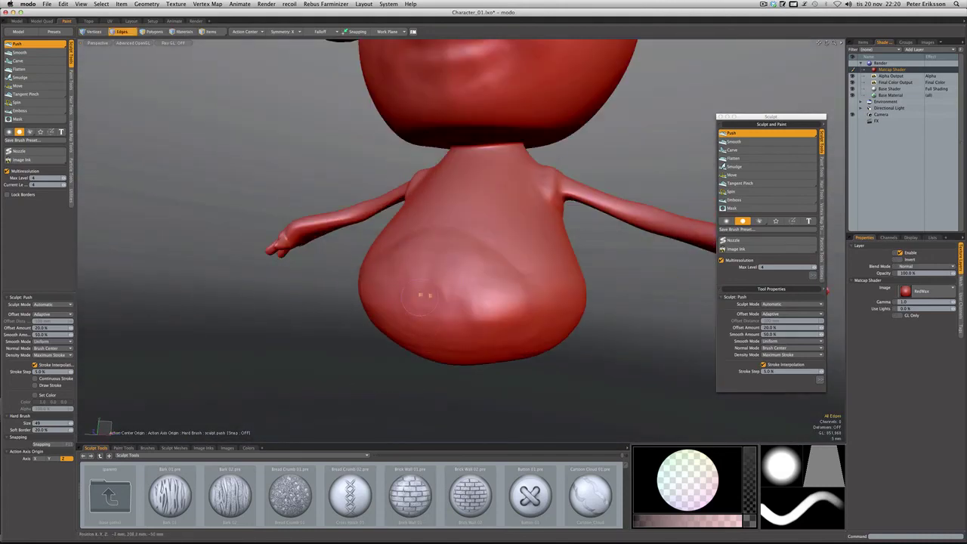
alt+drag(462, 321, 413, 249)
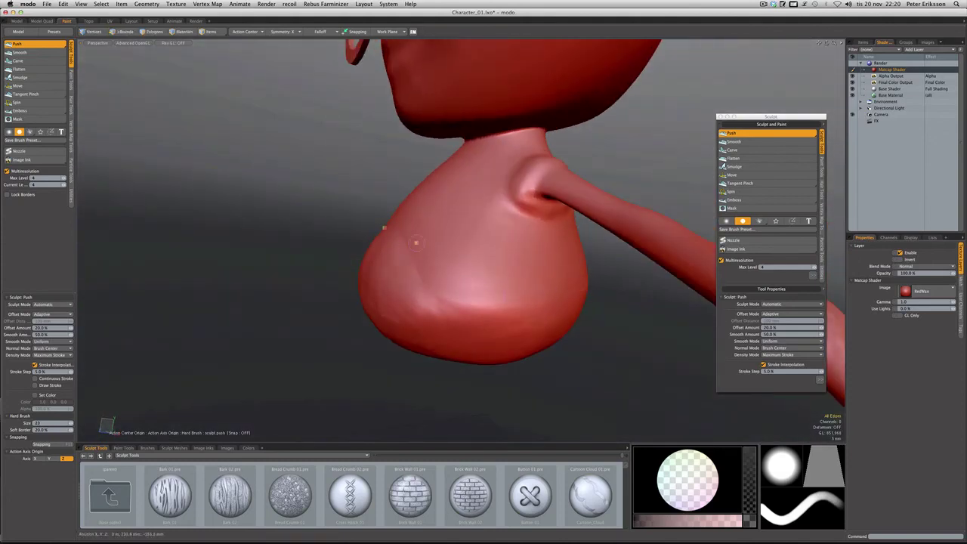
Sculpt two round leg attachment areas on the underside of the torso with the hard Push brush
key(2)
key(Home)
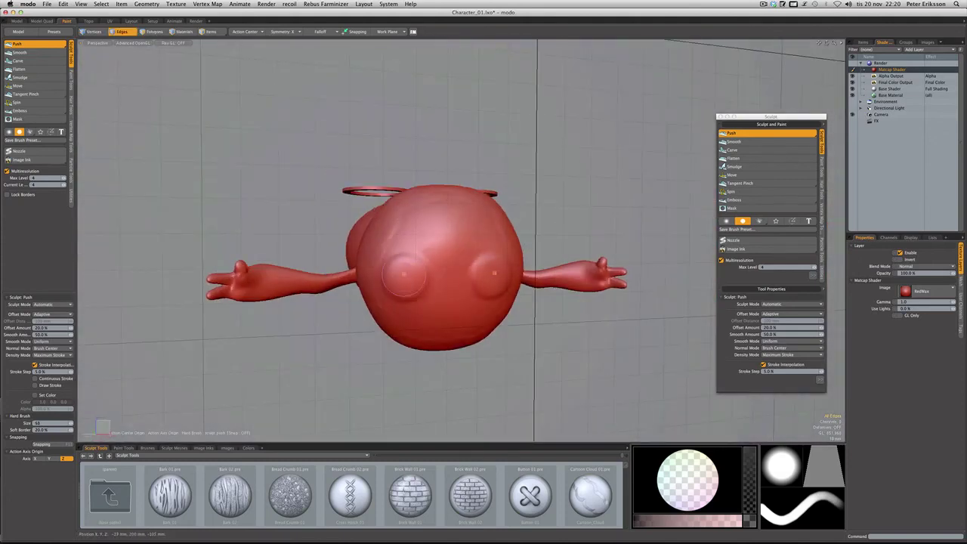
scroll(404, 273, up, 3)
key(2)
Sculpt a collar-like neckline crease around the upper torso below the neck with the hard Push brush at 40% offset
alt+drag(401, 263, 466, 279)
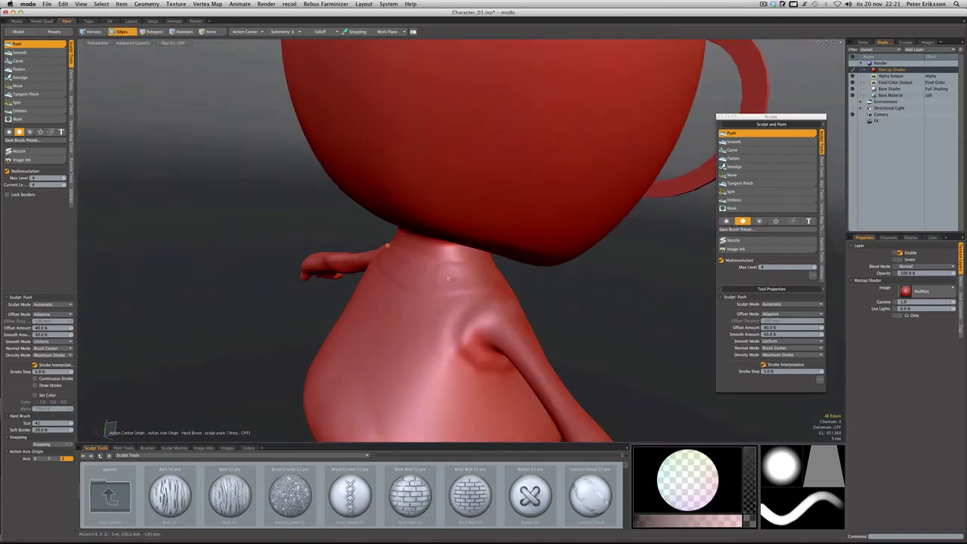
alt+drag(384, 252, 350, 250)
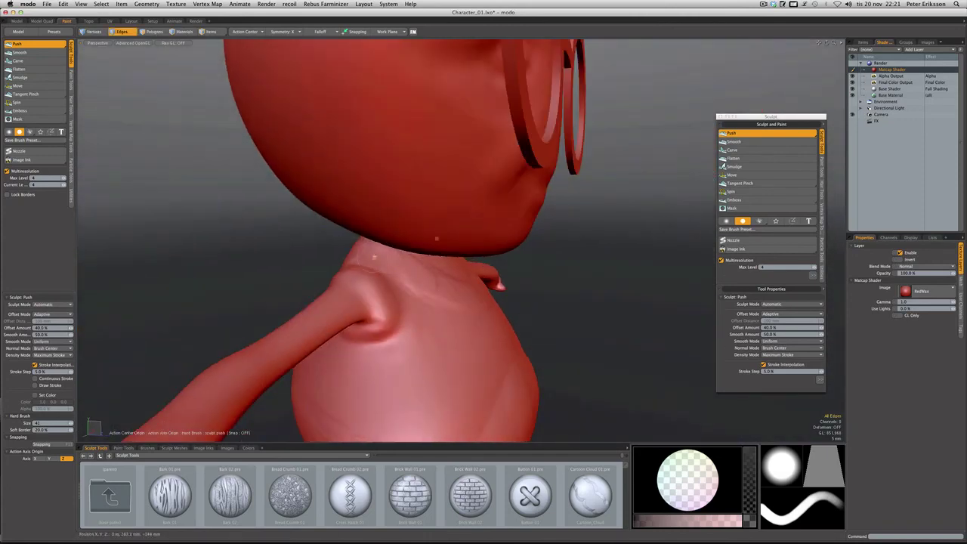
mouse_move(415, 286)
alt+mouse_down()
mouse_move(412, 296)
mouse_move(423, 299)
alt+mouse_up()
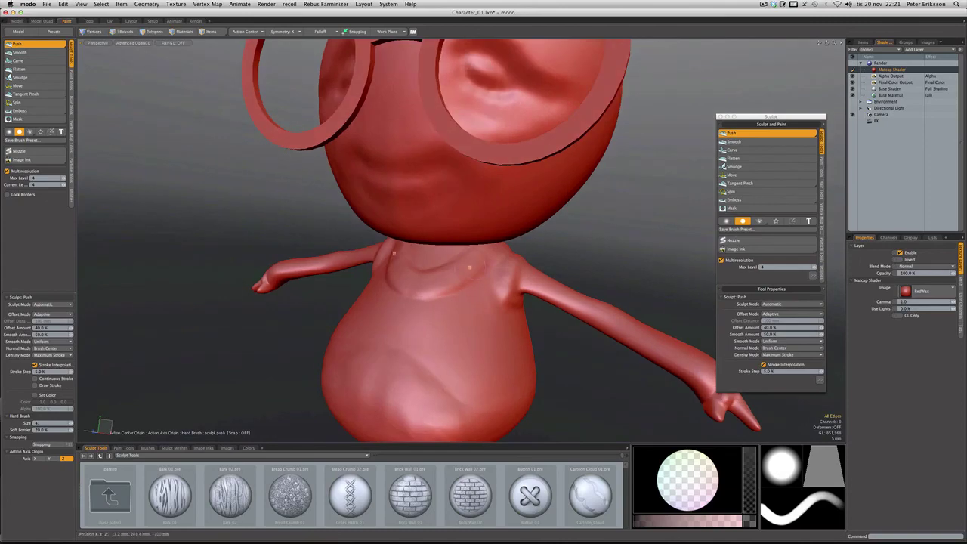
mouse_move(469, 267)
alt+mouse_down()
mouse_move(334, 274)
mouse_move(518, 274)
mouse_move(473, 273)
mouse_move(453, 287)
mouse_move(483, 302)
mouse_move(505, 337)
mouse_move(528, 336)
mouse_move(518, 287)
alt+mouse_up()
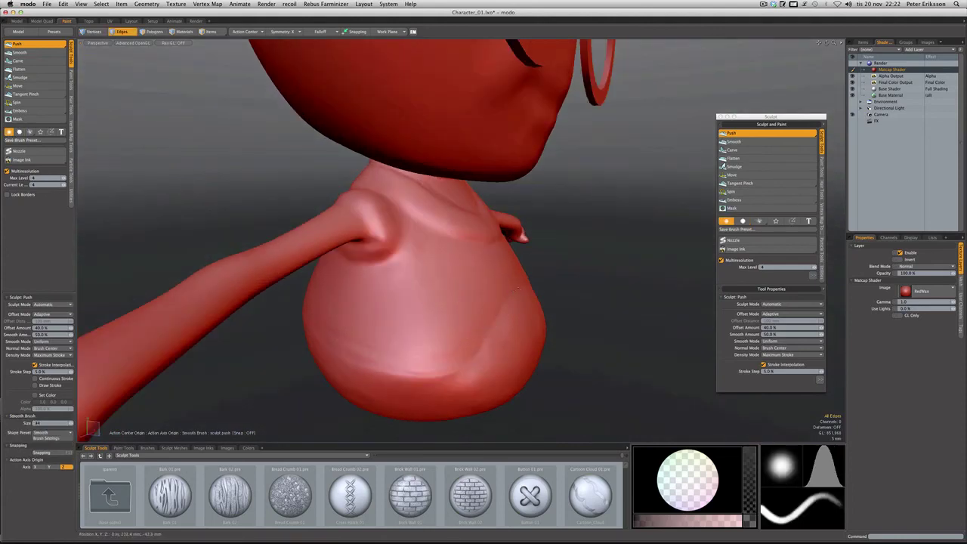
Sculpt a fold around the lower belly and refine the creases near the armpit with the smooth Push brush
mouse_move(478, 344)
mouse_down()
mouse_move(430, 366)
mouse_move(321, 342)
mouse_up()
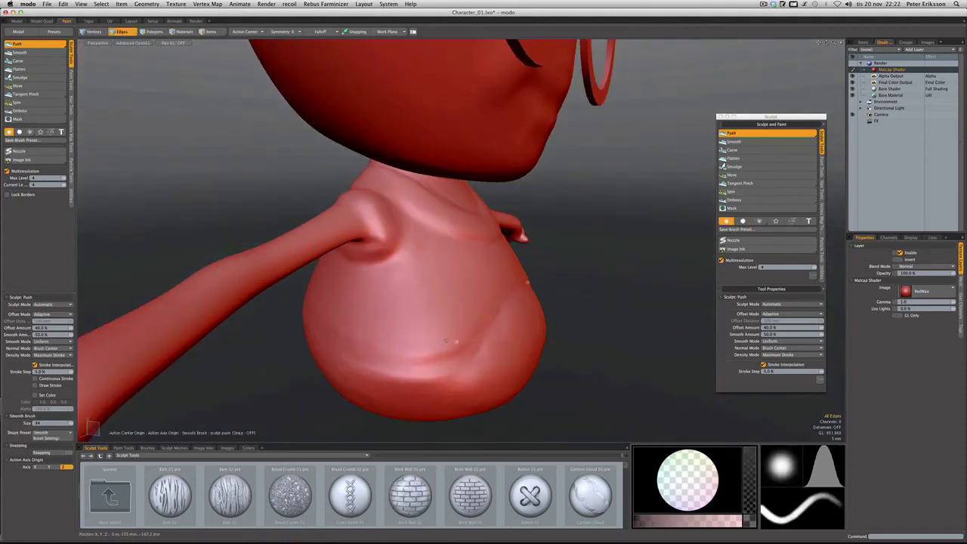
alt+drag(391, 353, 379, 319)
key(2)
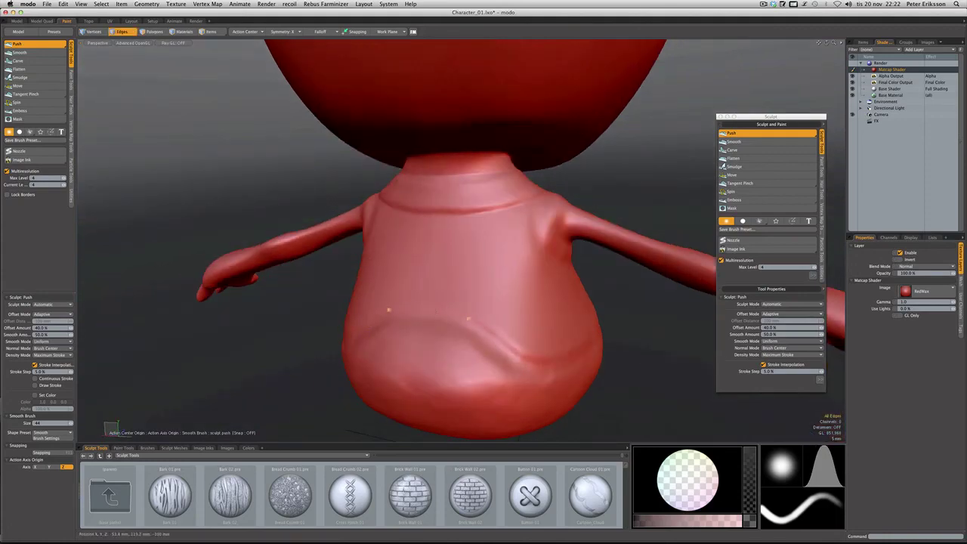
alt+drag(506, 323, 521, 251)
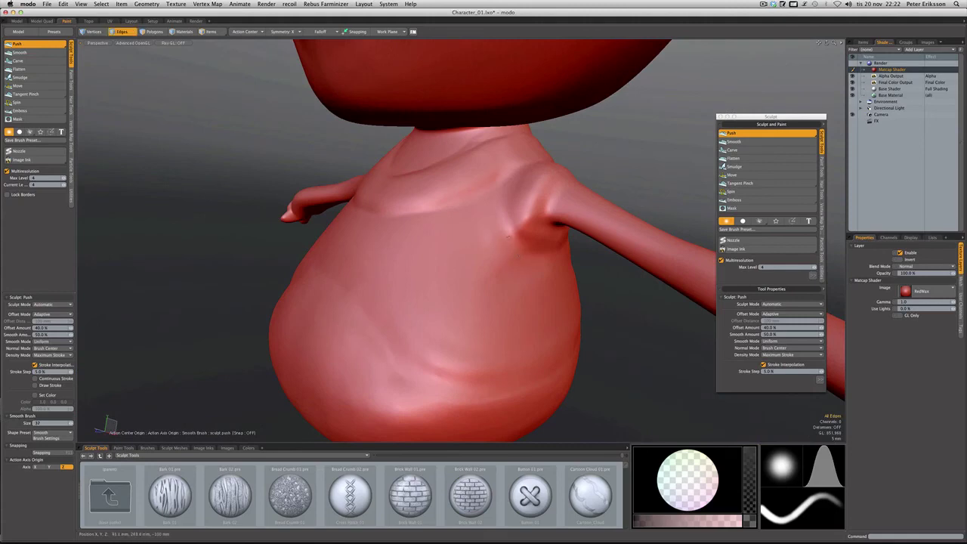
alt+drag(504, 194, 464, 285)
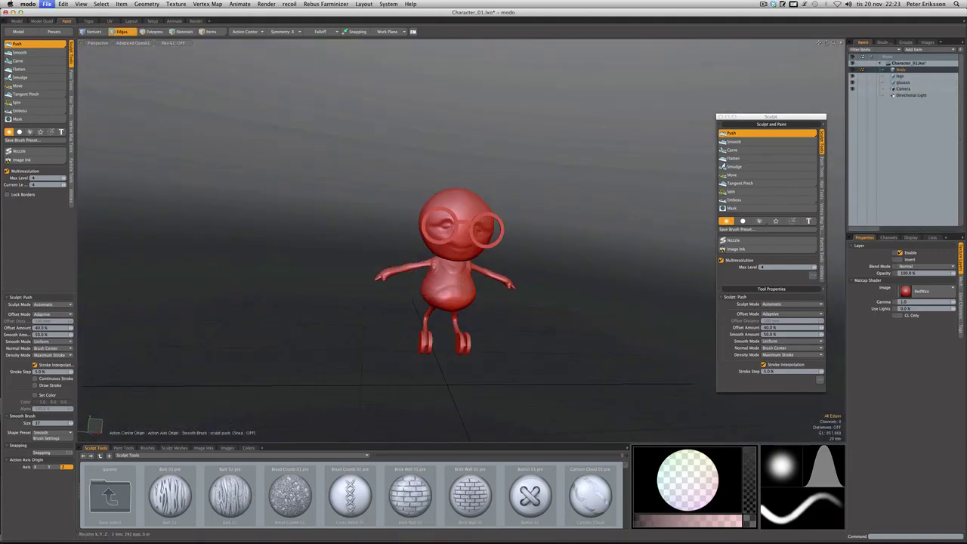